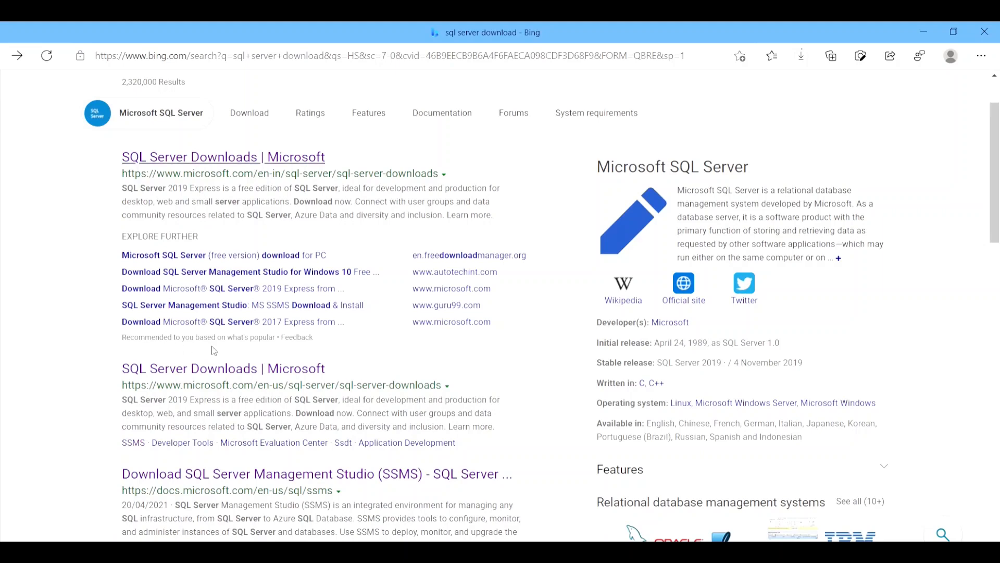
Download the free SQL Server 2019 Express edition from Microsoft's en-us SQL Server Downloads page.
{"action": "left_click", "coordinate": [215, 371]}
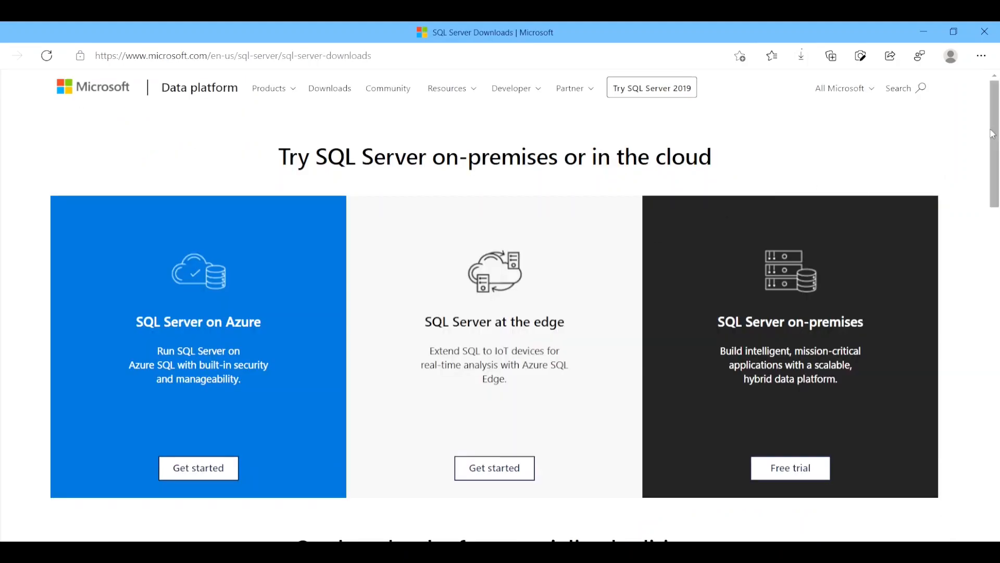
{"action": "left_click_drag", "start_coordinate": [995, 133], "coordinate": [991, 224]}
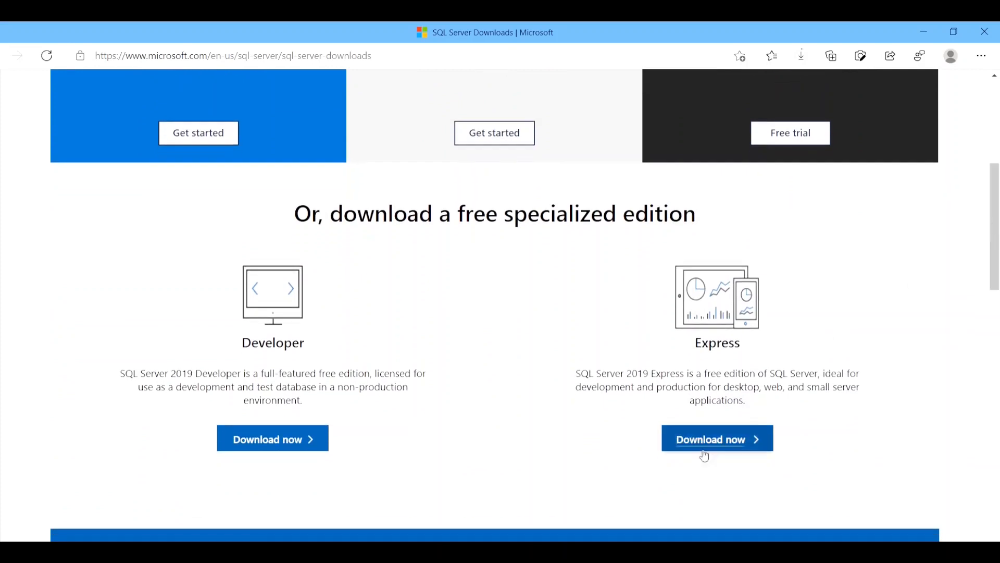
{"action": "left_click", "coordinate": [717, 443]}
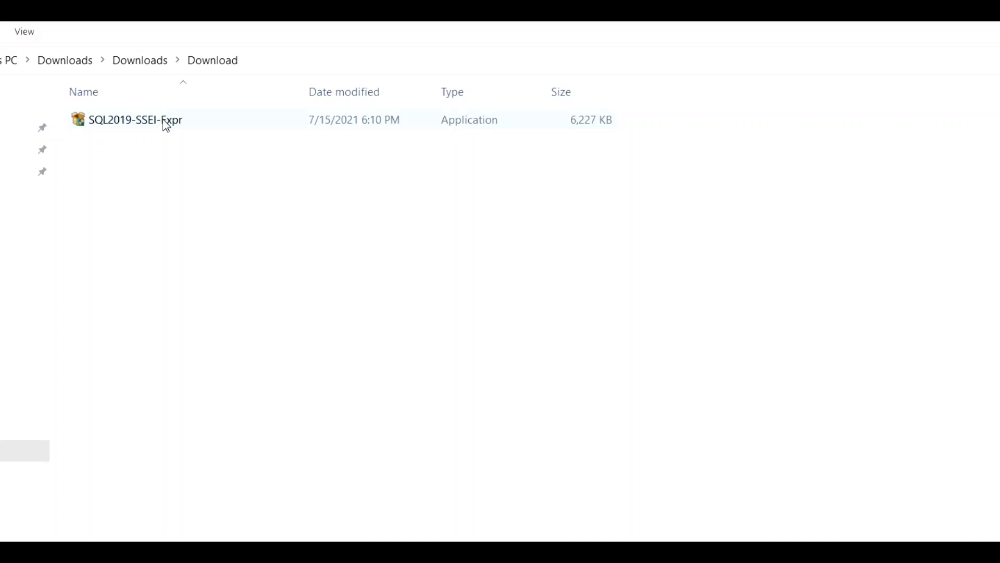
Run the SQL2019-SSEI-Expr installer with the Basic installation type and accept the license terms.
{"action": "double_click", "coordinate": [166, 123]}
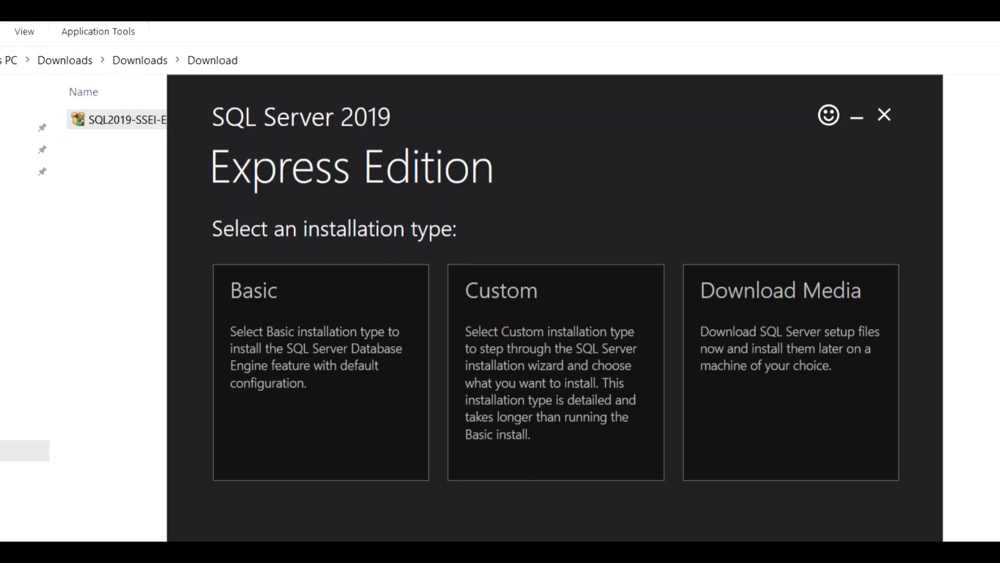
{"action": "left_click", "coordinate": [291, 352]}
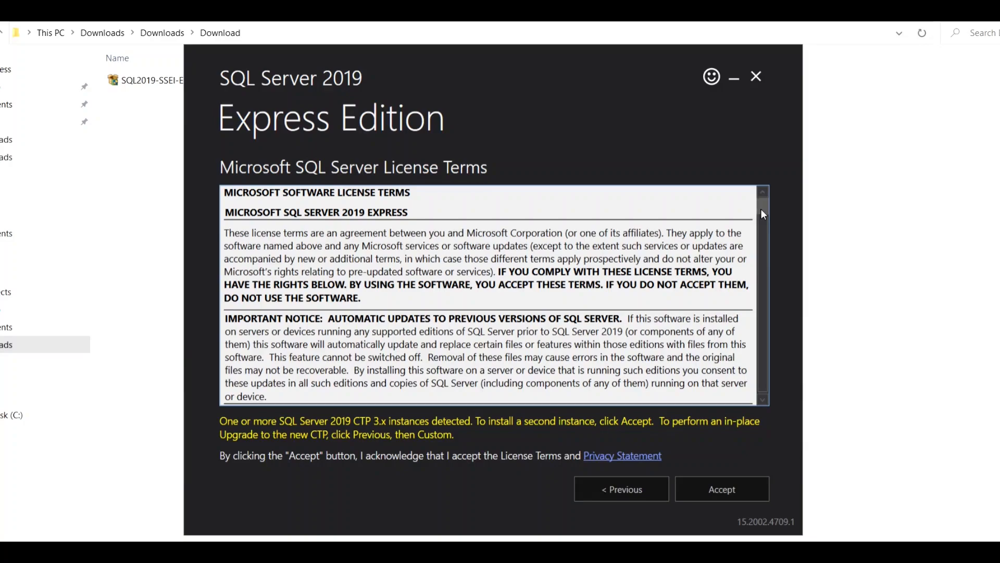
{"action": "left_click_drag", "start_coordinate": [761, 210], "coordinate": [767, 387]}
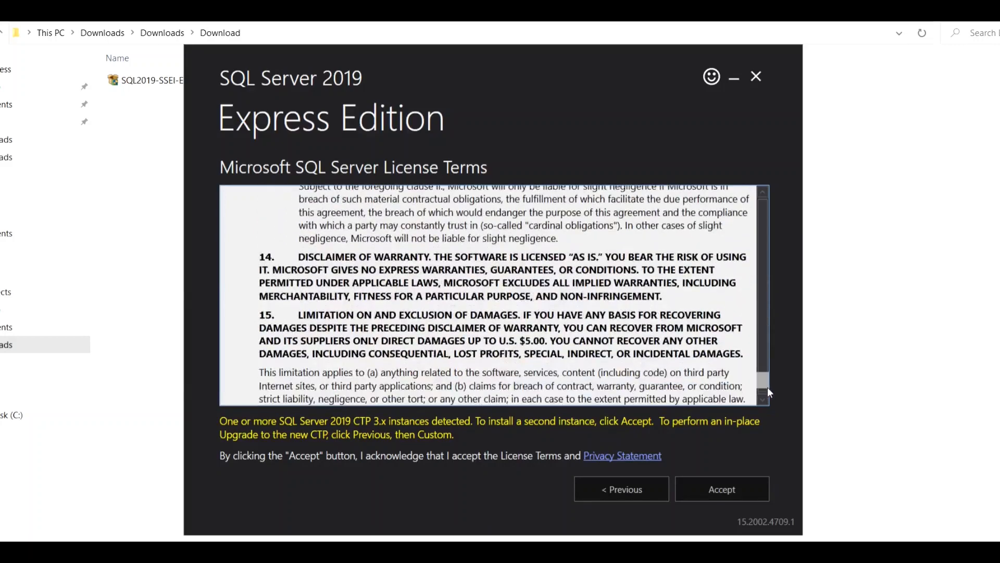
{"action": "left_click", "coordinate": [722, 493]}
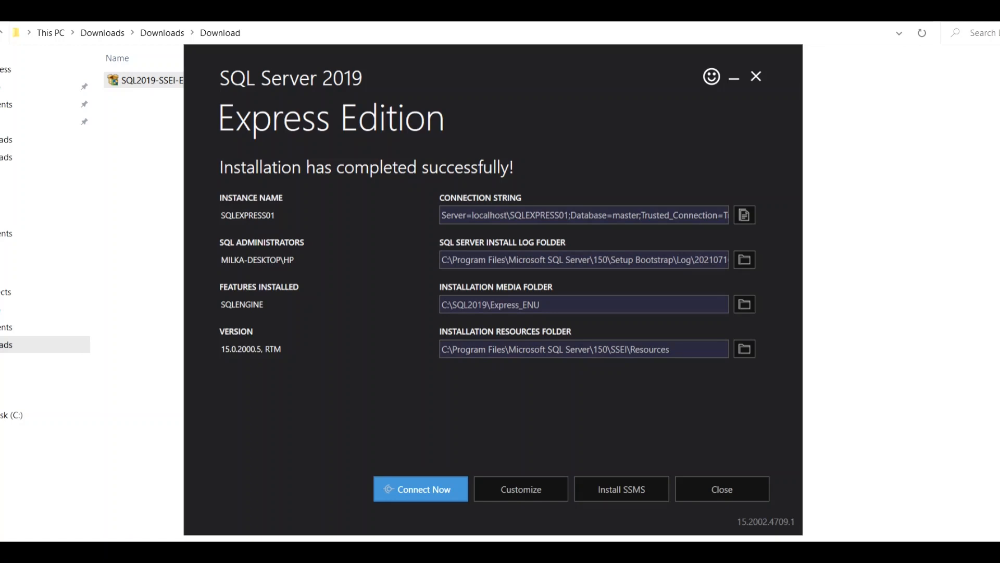
Test the connection to the newly installed SQLEXPRESS01 instance and close the SQLCMD window.
{"action": "left_click", "coordinate": [413, 489]}
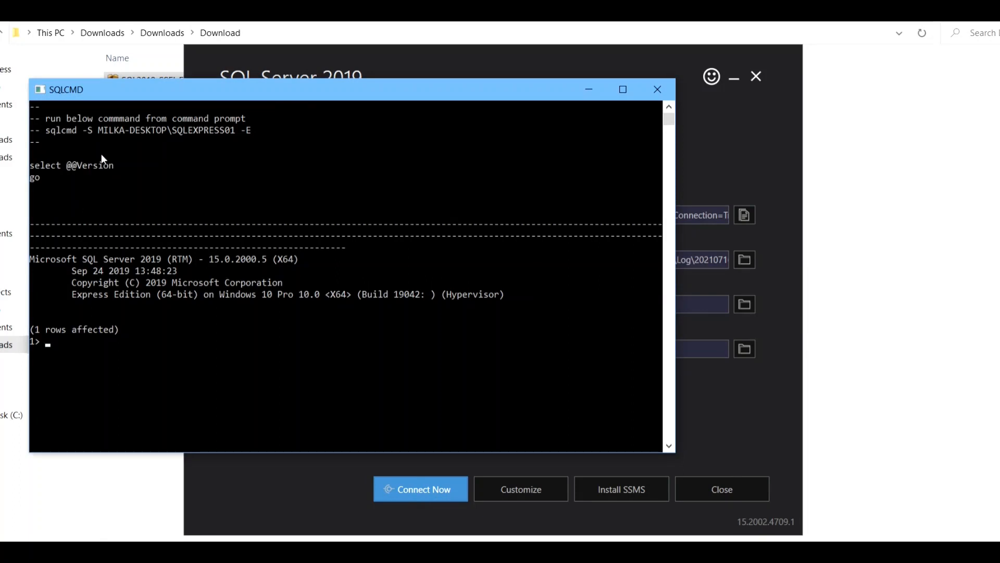
{"action": "left_click", "coordinate": [657, 89]}
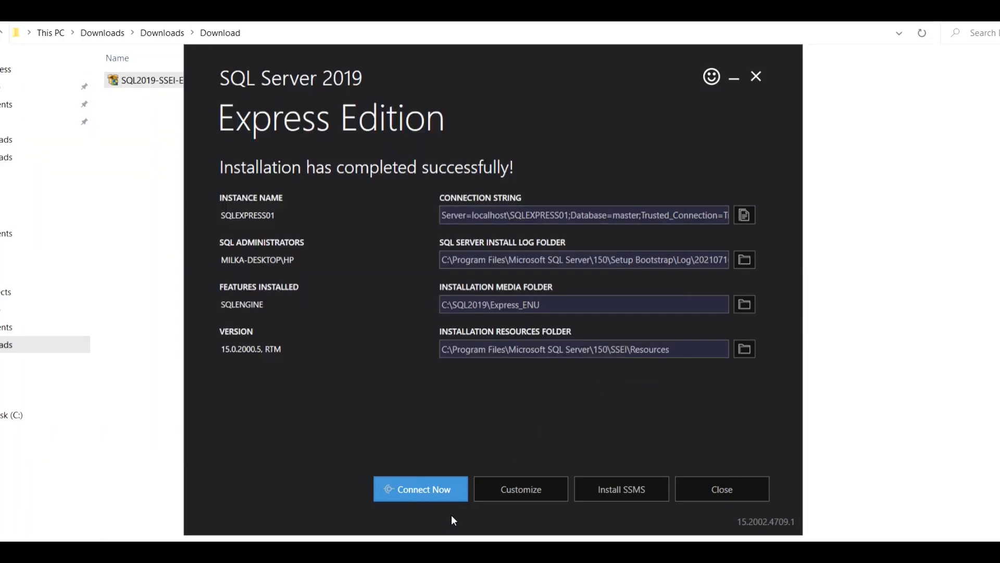
Go from the finished SQL Server setup to the SSMS download page and install SSMS from SSMS-Setup-ENU in the default location.
{"action": "left_click", "coordinate": [620, 496]}
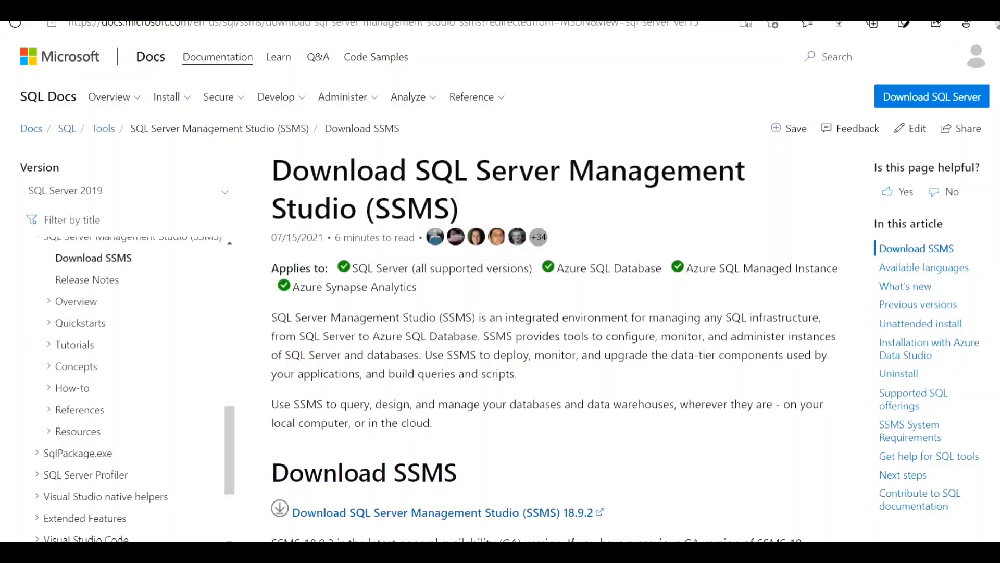
{"action": "scroll", "coordinate": [500, 289], "scroll_direction": "down", "scroll_amount": 5}
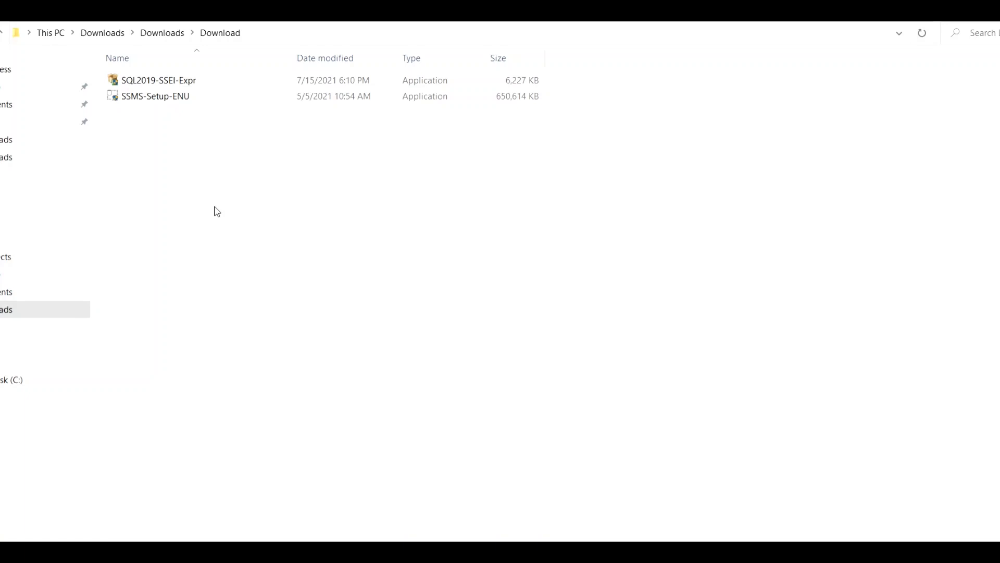
{"action": "double_click", "coordinate": [173, 102]}
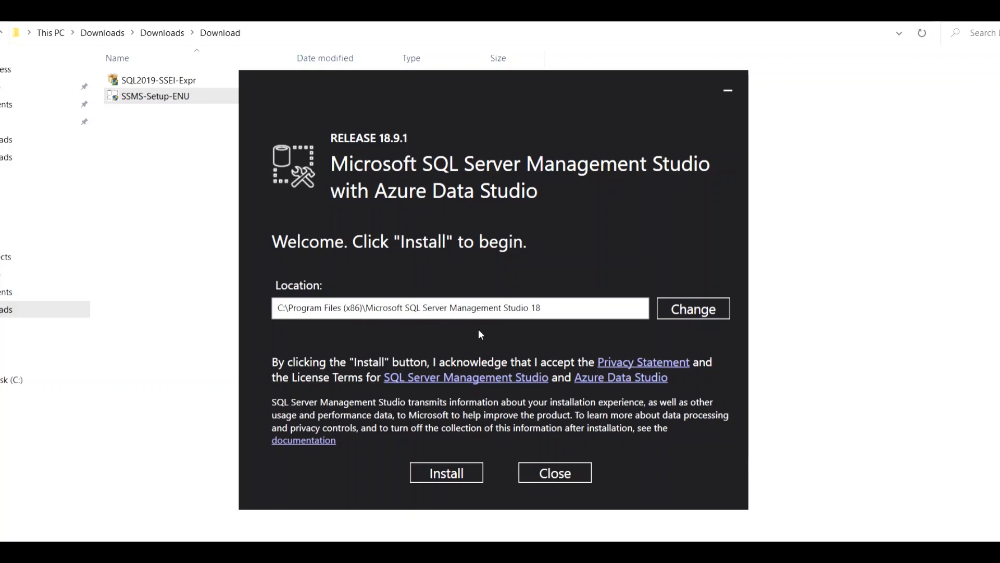
{"action": "left_click", "coordinate": [446, 472]}
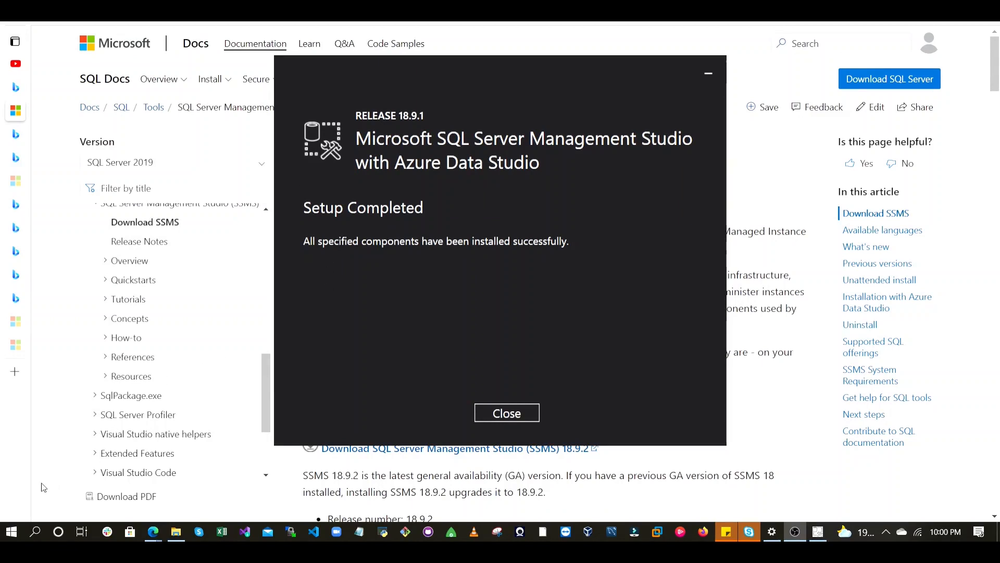
Search Windows for "sql server manage" and switch to SQL Server Management Studio 18.
{"action": "left_click", "coordinate": [36, 531]}
{"action": "type", "text": "s"}
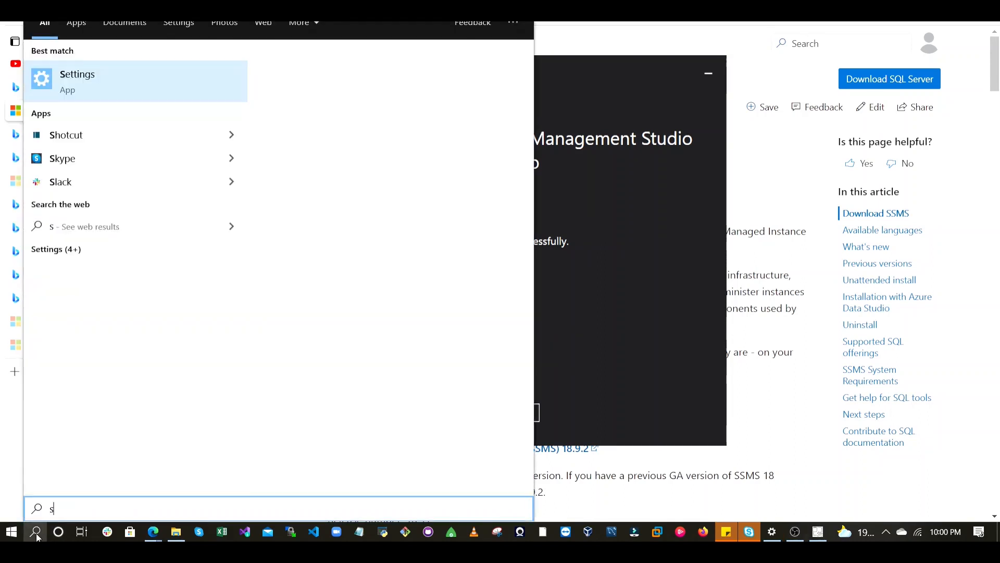
{"action": "type", "text": "ql server"}
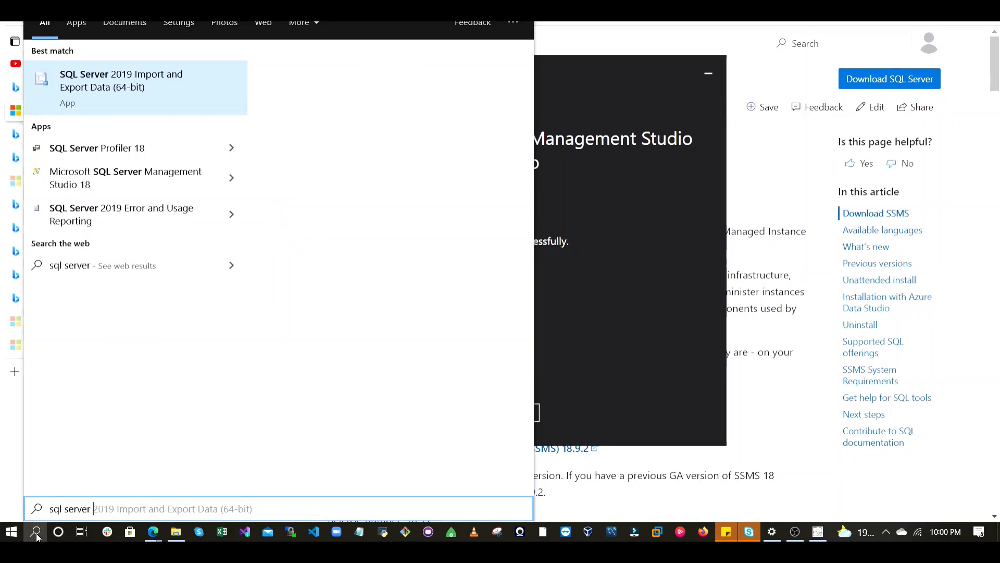
{"action": "type", "text": " manage"}
{"action": "key", "text": "Return"}
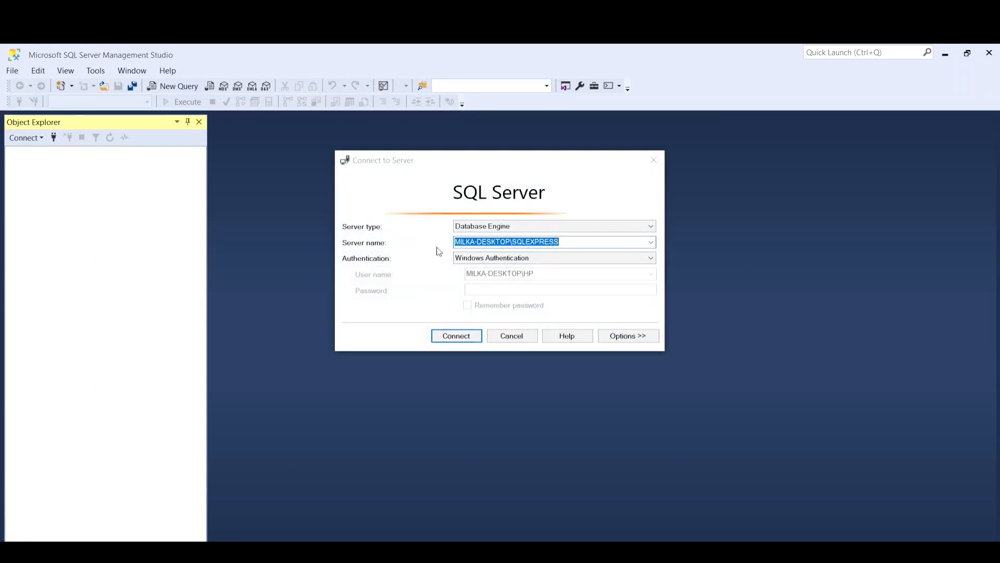
{"action": "left_click", "coordinate": [458, 336]}
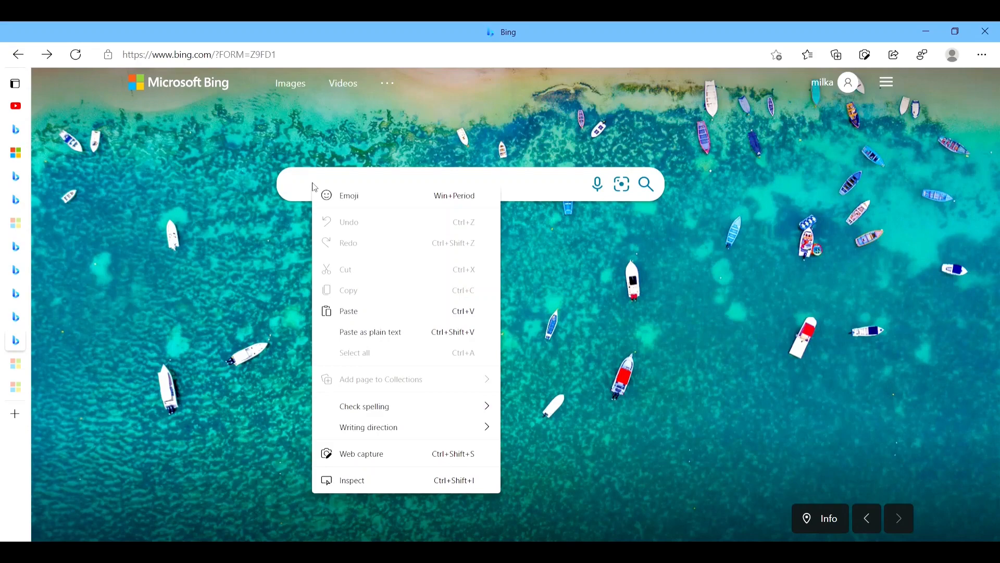
Search Bing for "adventureworks database 2019 download" and download the OLTP backup AdventureWorks2019.bak from the Microsoft Docs page.
{"action": "left_click", "coordinate": [365, 314]}
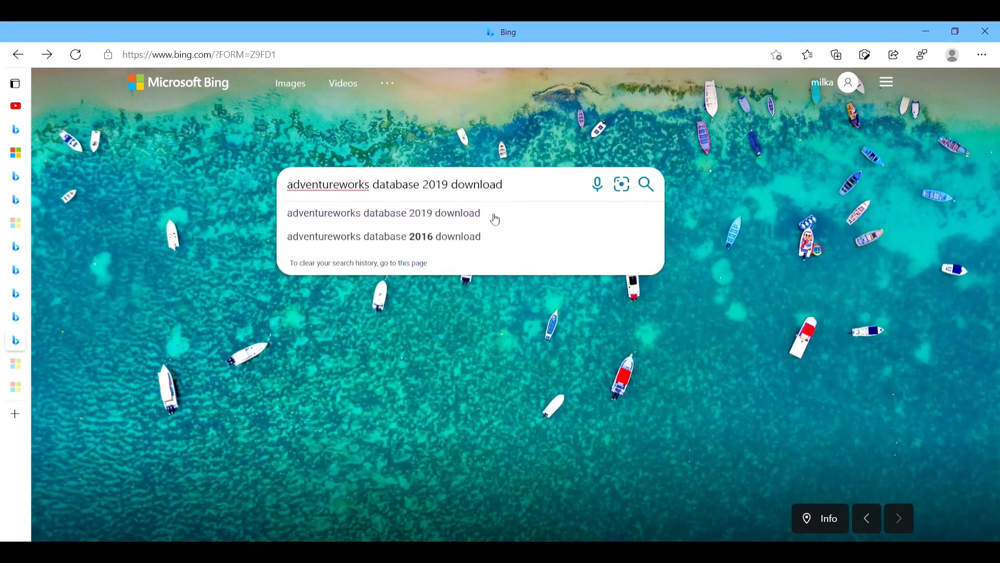
{"action": "left_click", "coordinate": [645, 184]}
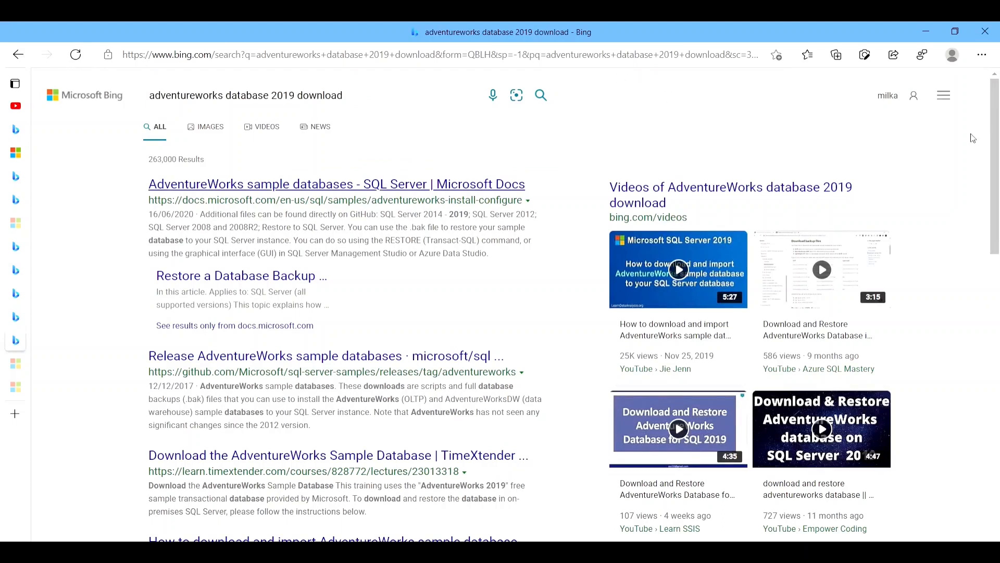
{"action": "left_click", "coordinate": [355, 185]}
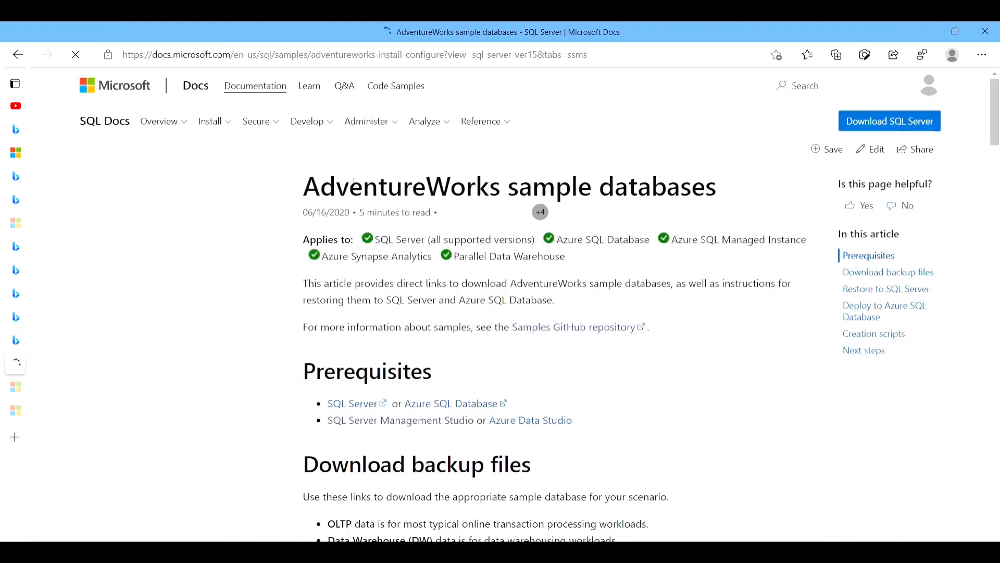
{"action": "scroll", "coordinate": [352, 234], "scroll_direction": "down", "scroll_amount": 5}
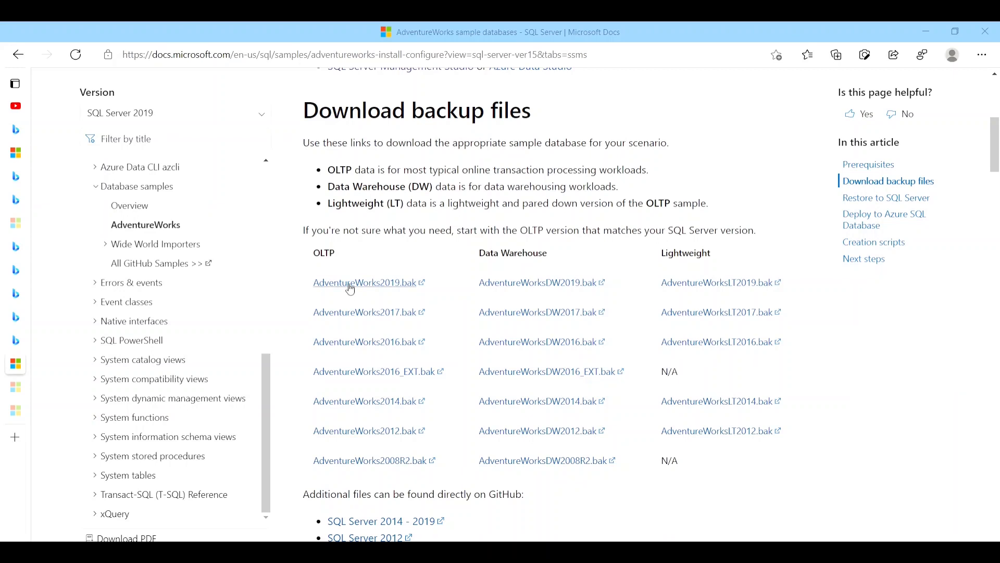
{"action": "left_click", "coordinate": [350, 288]}
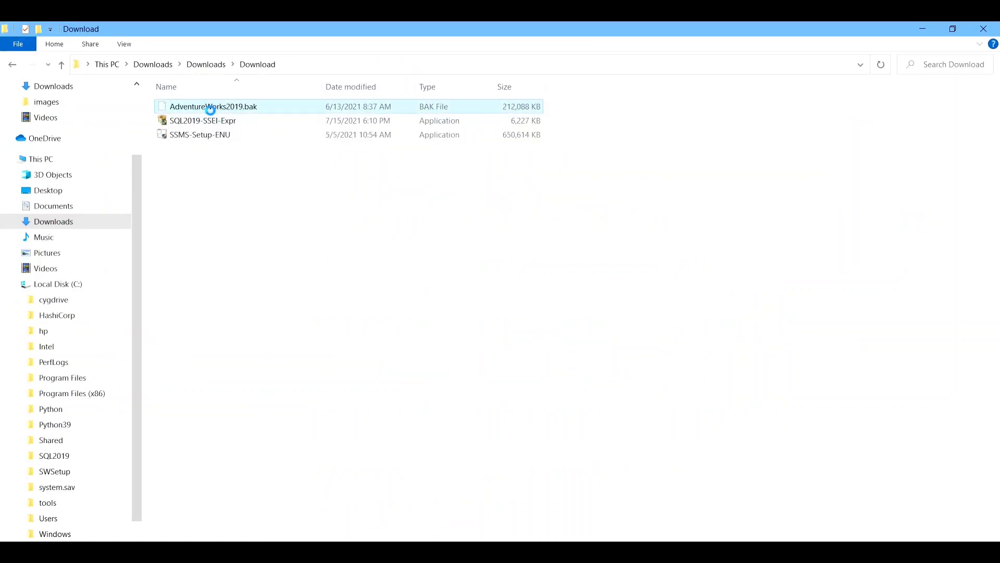
Copy AdventureWorks2019.bak from the Download folder and open C:\Program Files\Microsoft SQL Server\MSSQL15.SQLEXPRESS\MSSQL\Backup.
{"action": "right_click", "coordinate": [212, 111]}
{"action": "left_click", "coordinate": [251, 311]}
{"action": "left_click", "coordinate": [61, 383]}
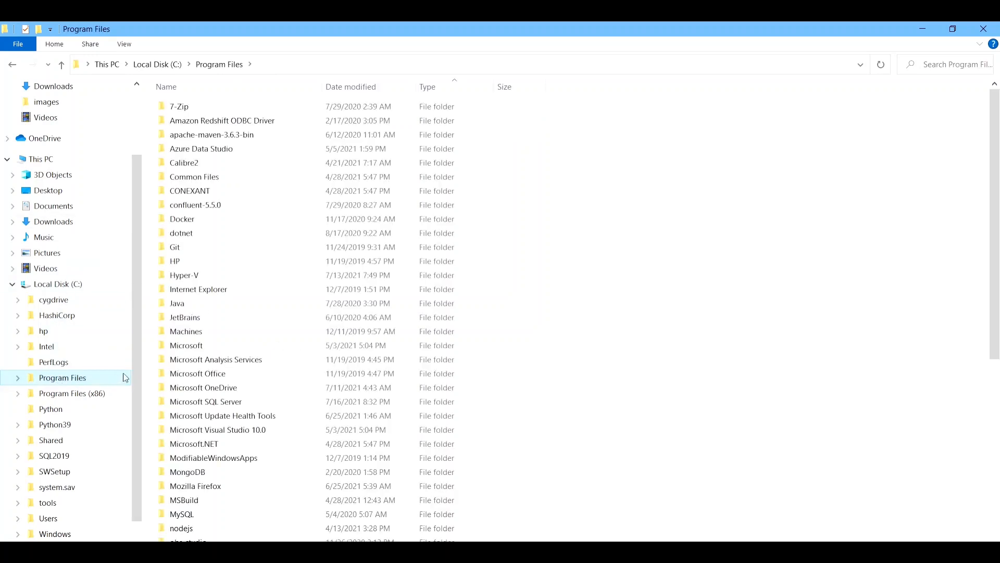
{"action": "left_click", "coordinate": [202, 403]}
{"action": "left_click", "coordinate": [202, 403]}
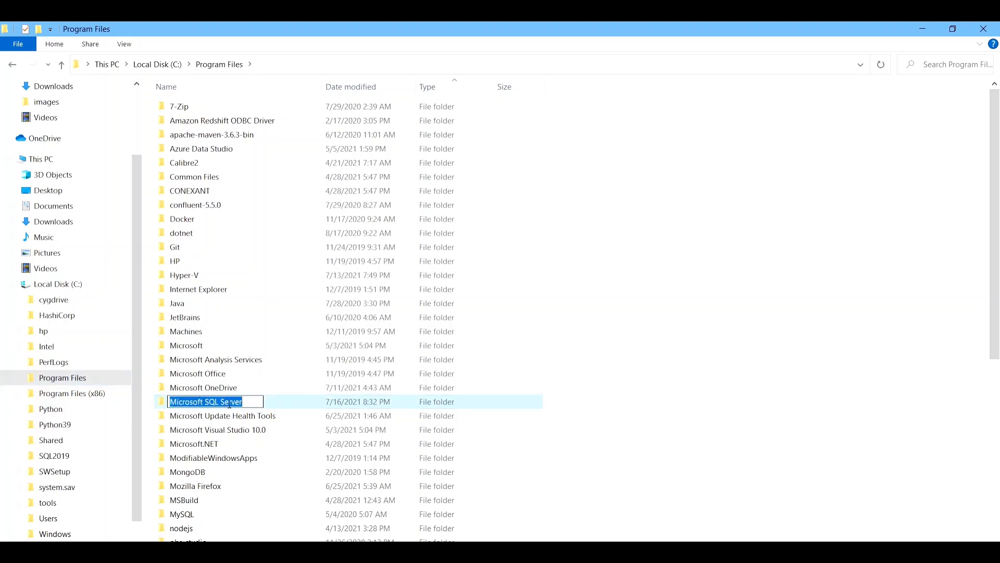
{"action": "left_click", "coordinate": [272, 404]}
{"action": "double_click", "coordinate": [272, 404]}
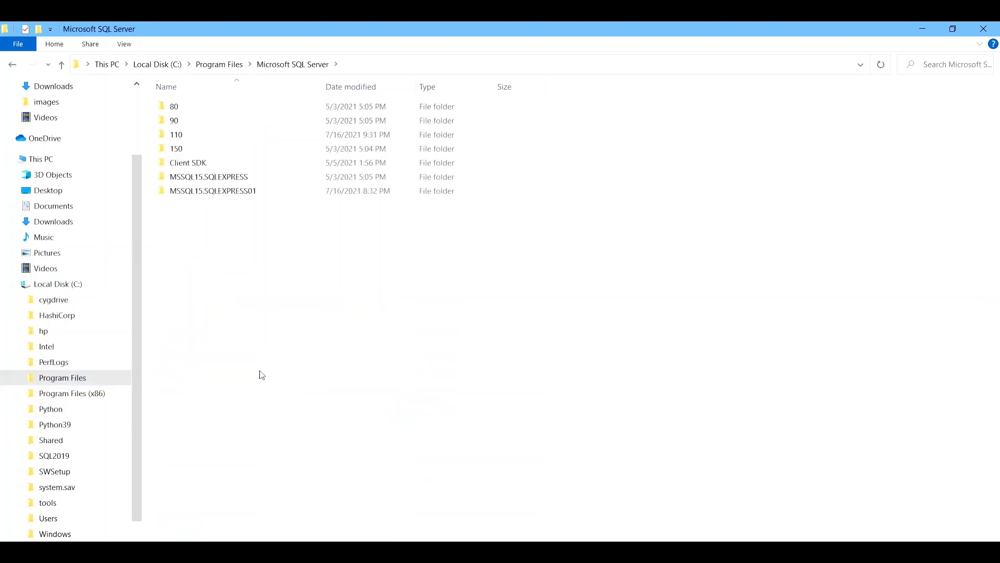
{"action": "double_click", "coordinate": [194, 179]}
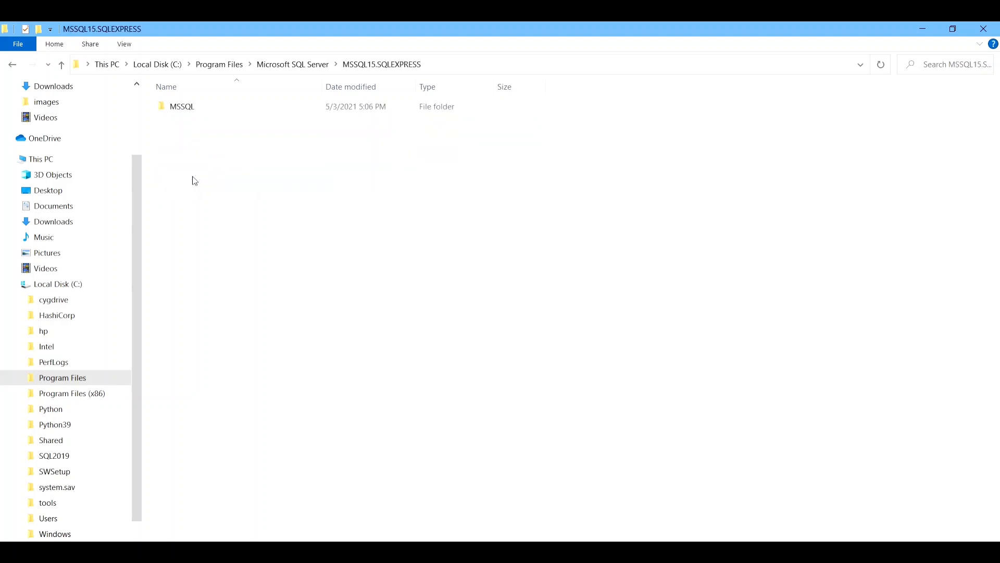
{"action": "double_click", "coordinate": [183, 110]}
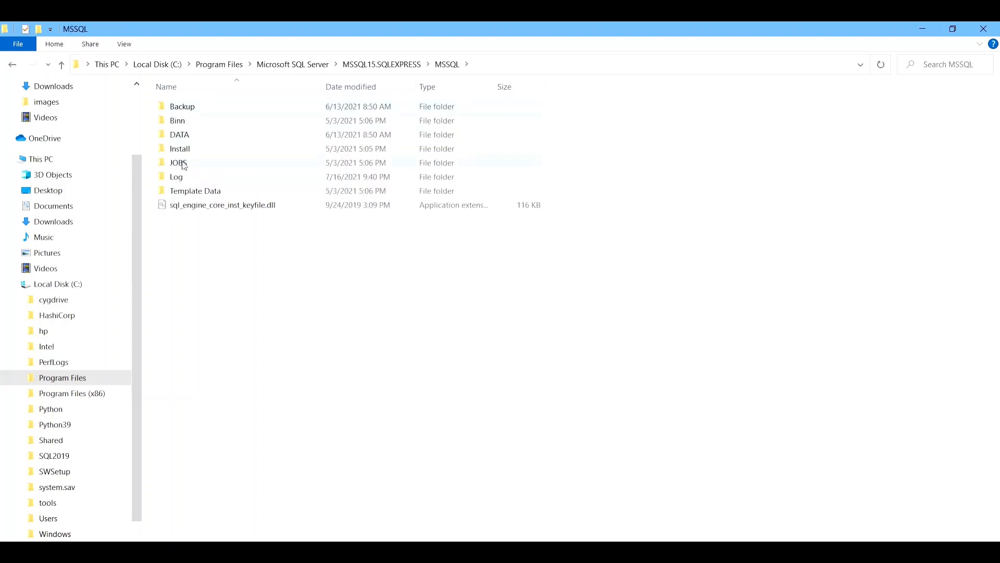
{"action": "double_click", "coordinate": [181, 108]}
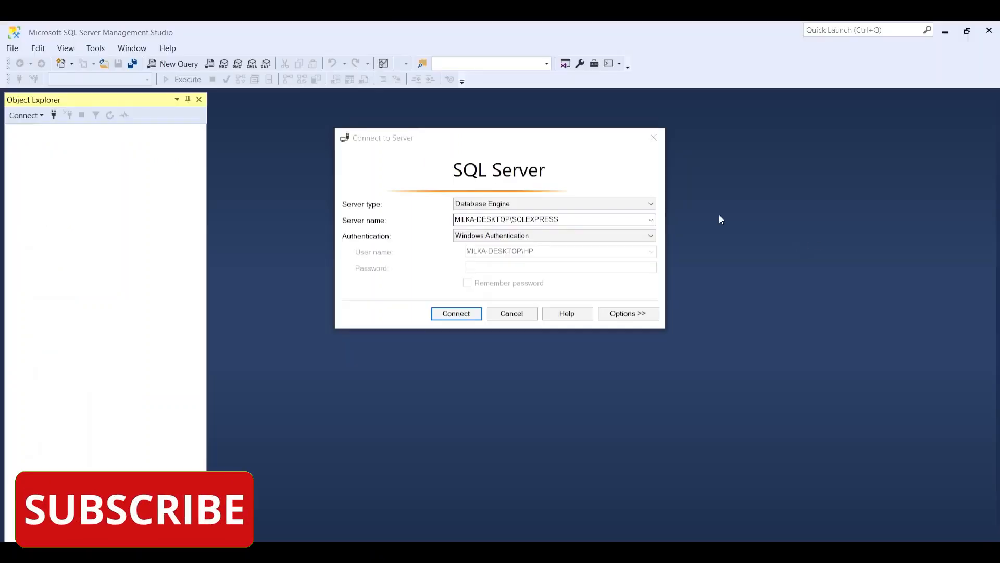
Connect to the SQLEXPRESS Database Engine with Windows Authentication and expand its Databases folder.
{"action": "left_click", "coordinate": [448, 315]}
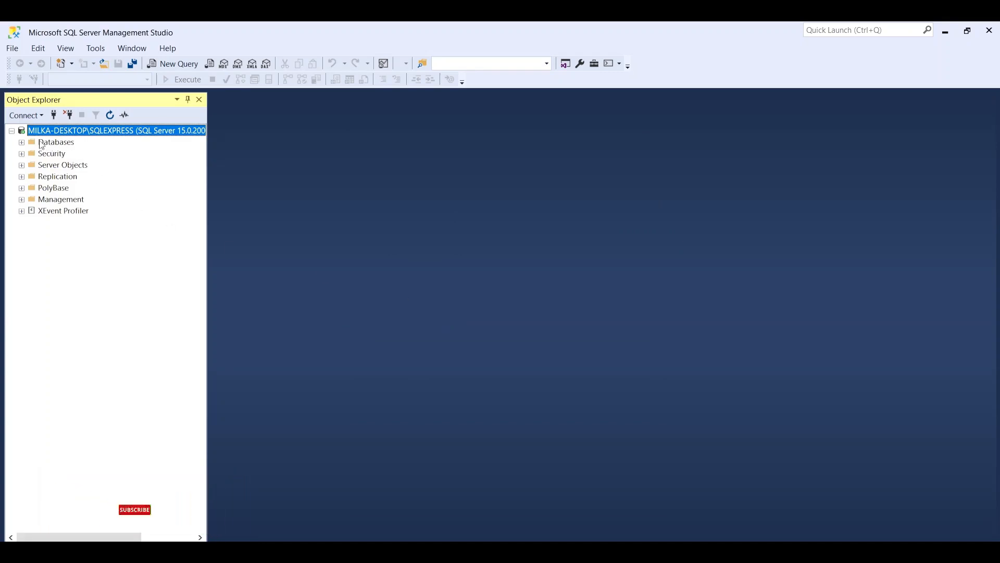
{"action": "left_click", "coordinate": [22, 142]}
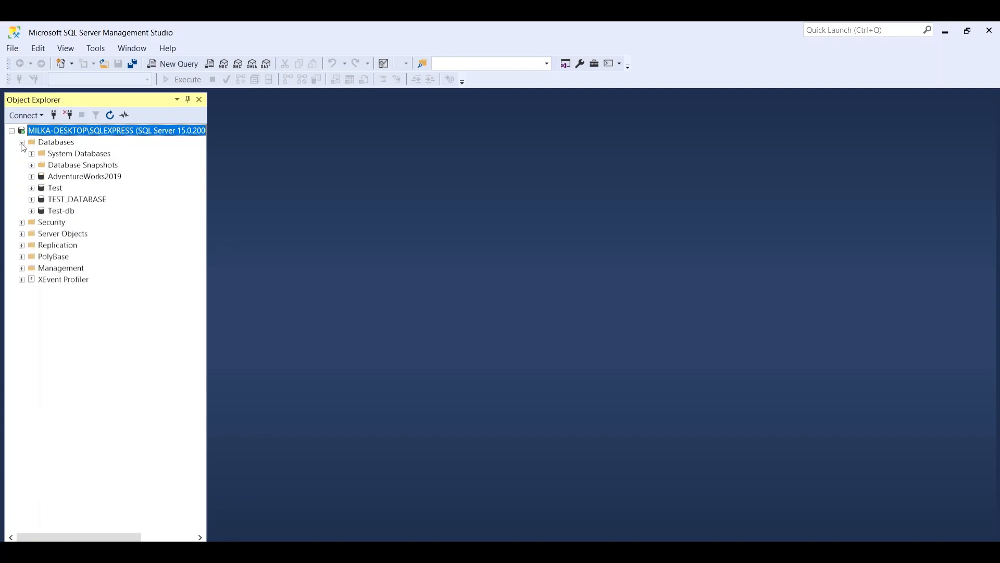
Start a database restore from a device and add AdventureWorks2019.bak from the server's Backup folder as the backup media.
{"action": "right_click", "coordinate": [59, 146]}
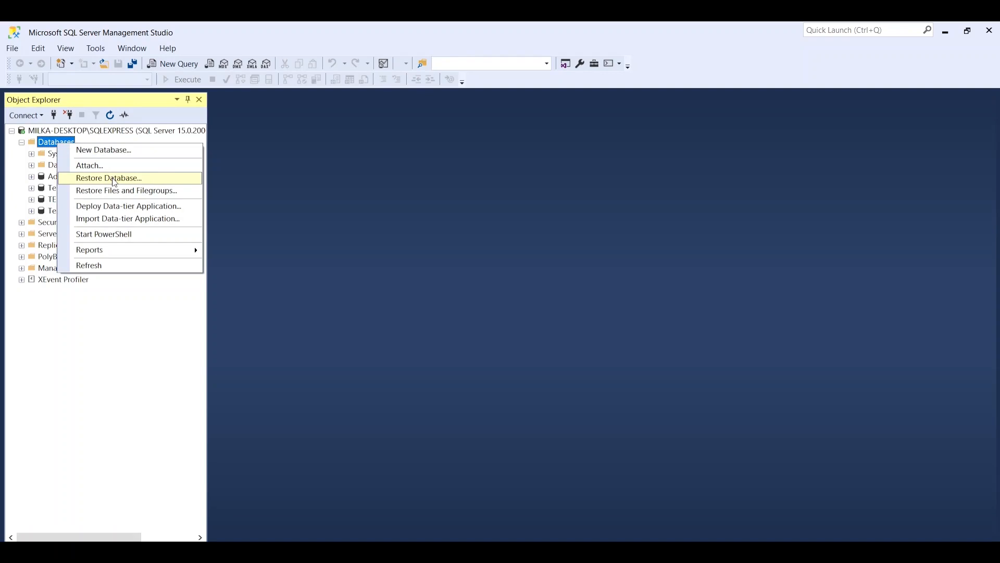
{"action": "left_click", "coordinate": [115, 178]}
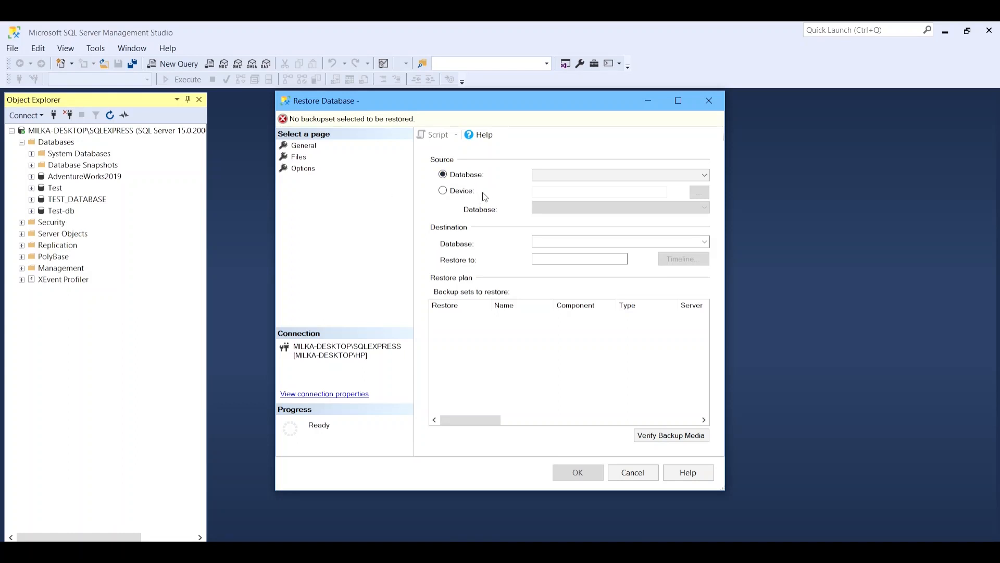
{"action": "left_click", "coordinate": [444, 191]}
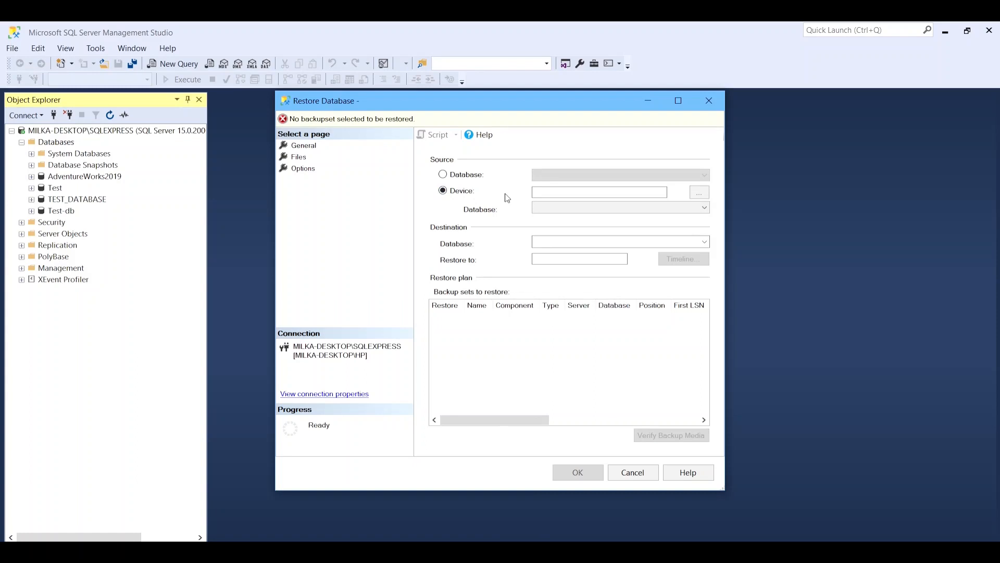
{"action": "left_click", "coordinate": [701, 194]}
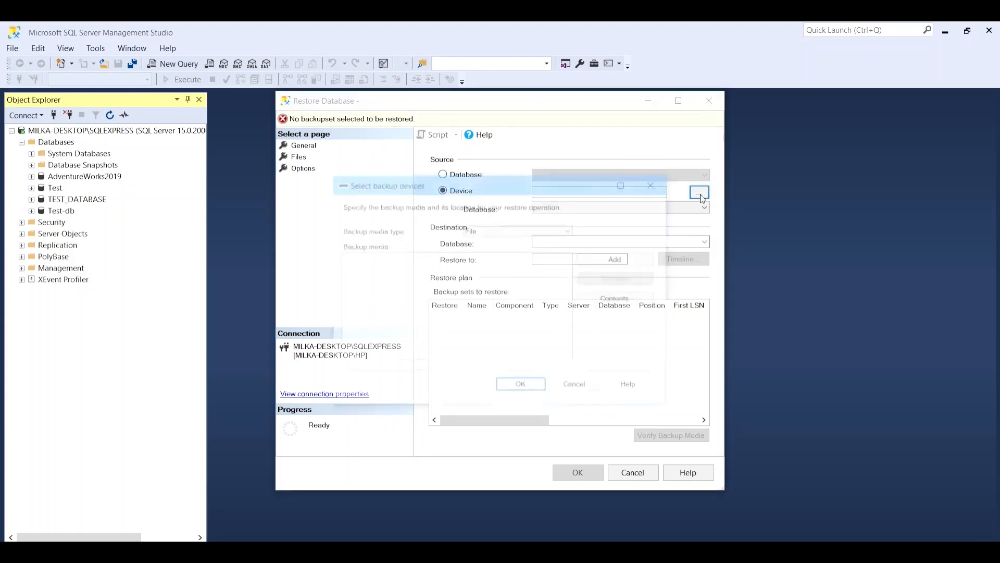
{"action": "left_click", "coordinate": [618, 268]}
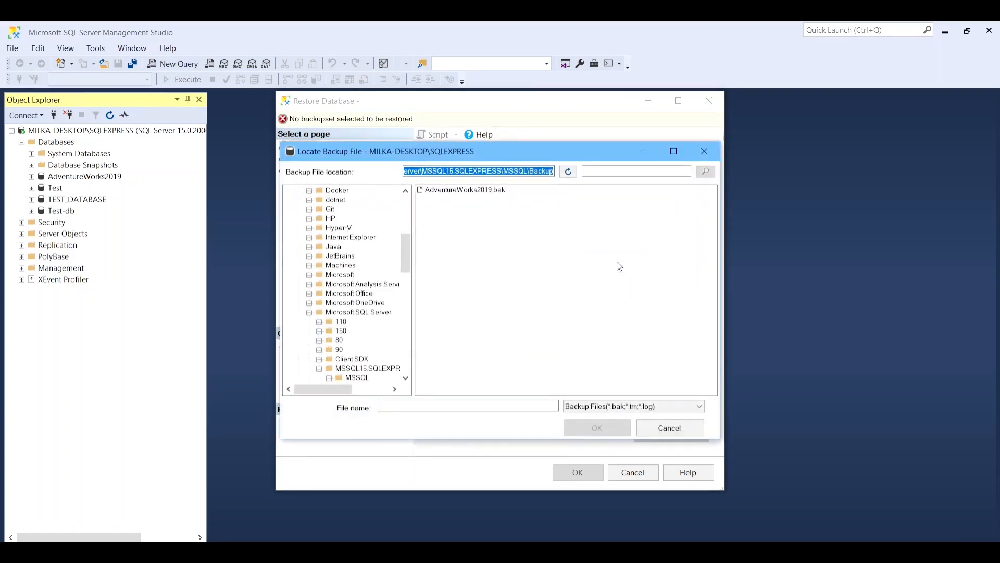
{"action": "double_click", "coordinate": [478, 191]}
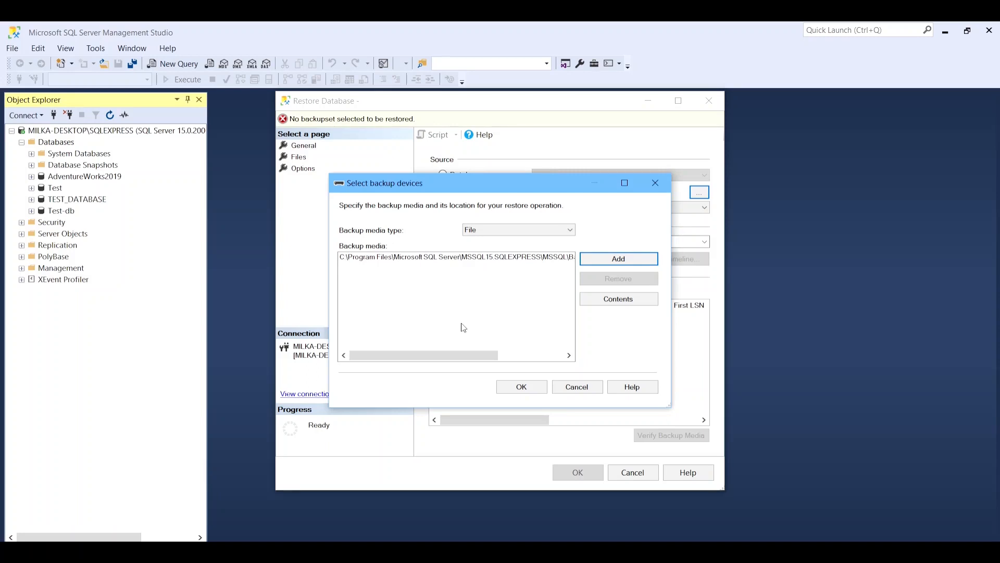
{"action": "left_click", "coordinate": [521, 387]}
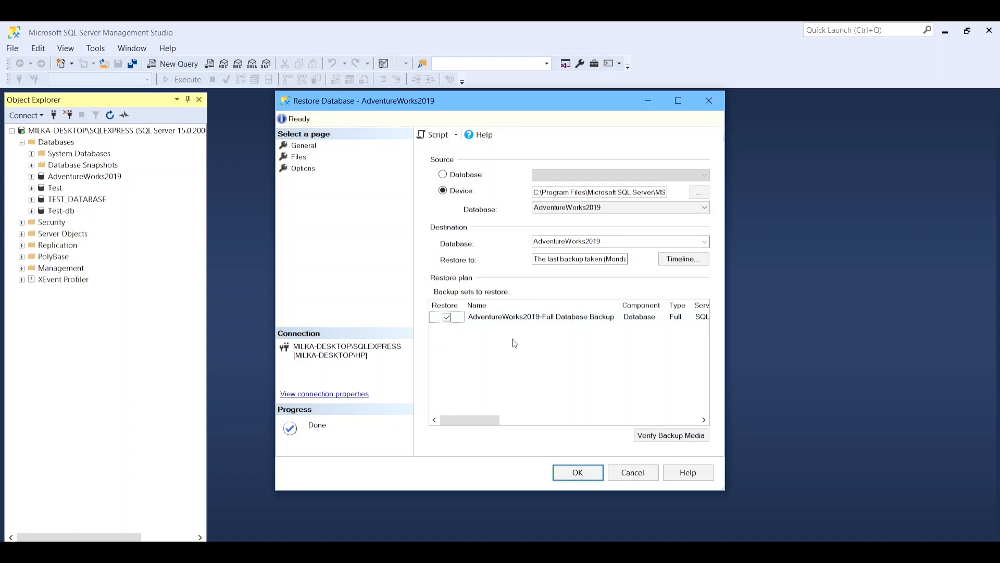
Run the AdventureWorks2019 restore with the selected full backup set and refresh the Databases folder.
{"action": "left_click", "coordinate": [582, 474]}
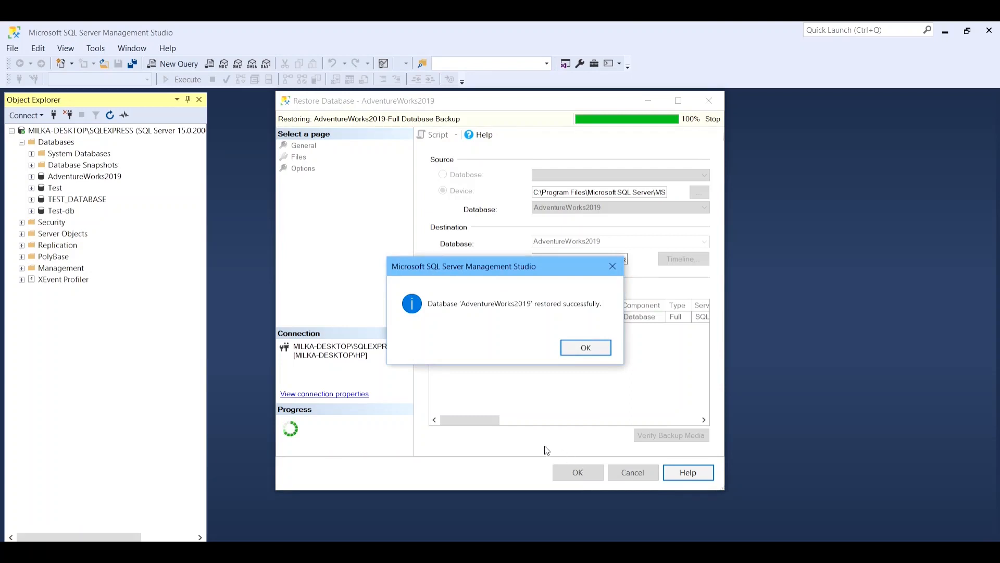
{"action": "left_click", "coordinate": [586, 347]}
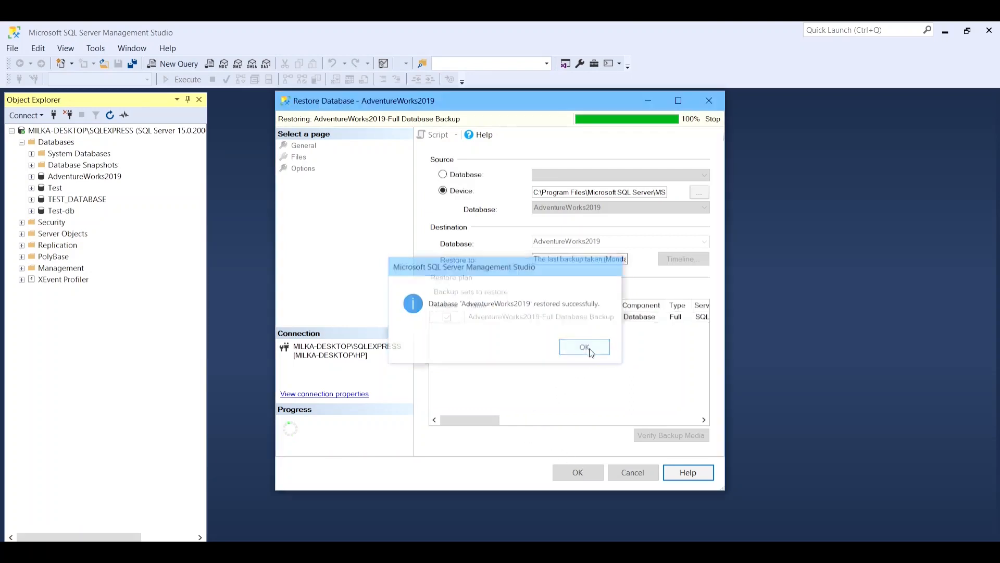
{"action": "right_click", "coordinate": [48, 144]}
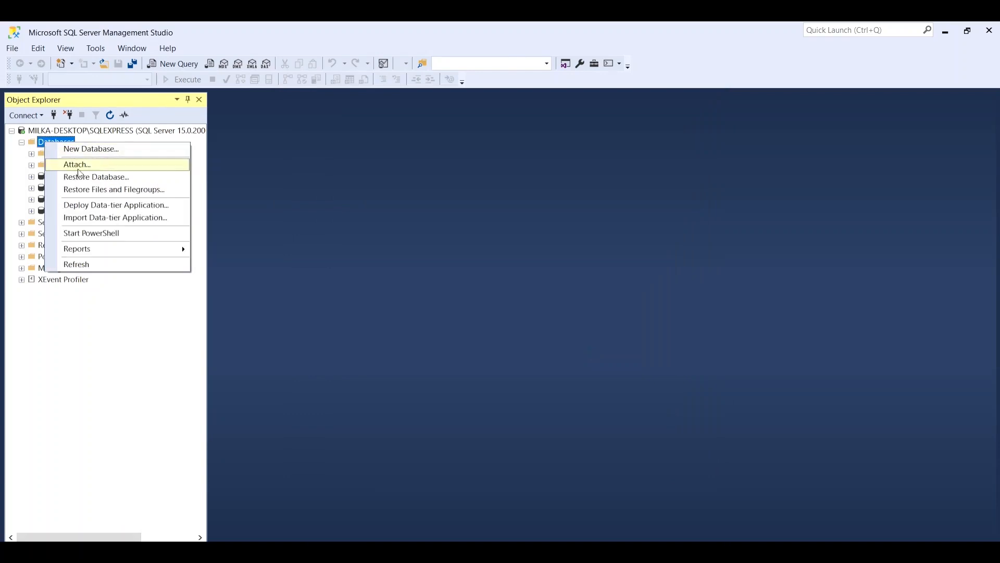
{"action": "left_click", "coordinate": [84, 265]}
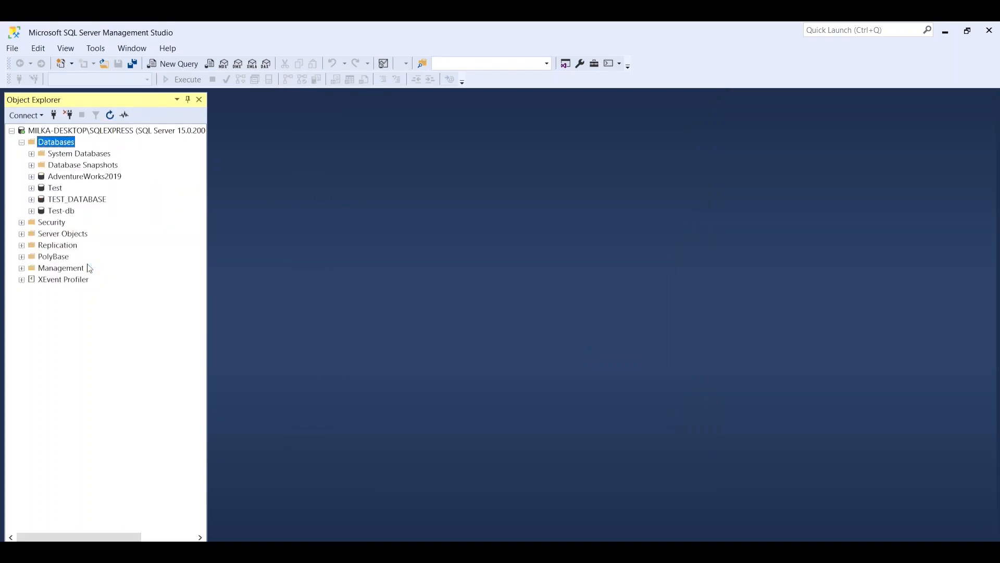
Expand the AdventureWorks2019 database, look through its Tables folder and expand its Views folder.
{"action": "left_click", "coordinate": [76, 182]}
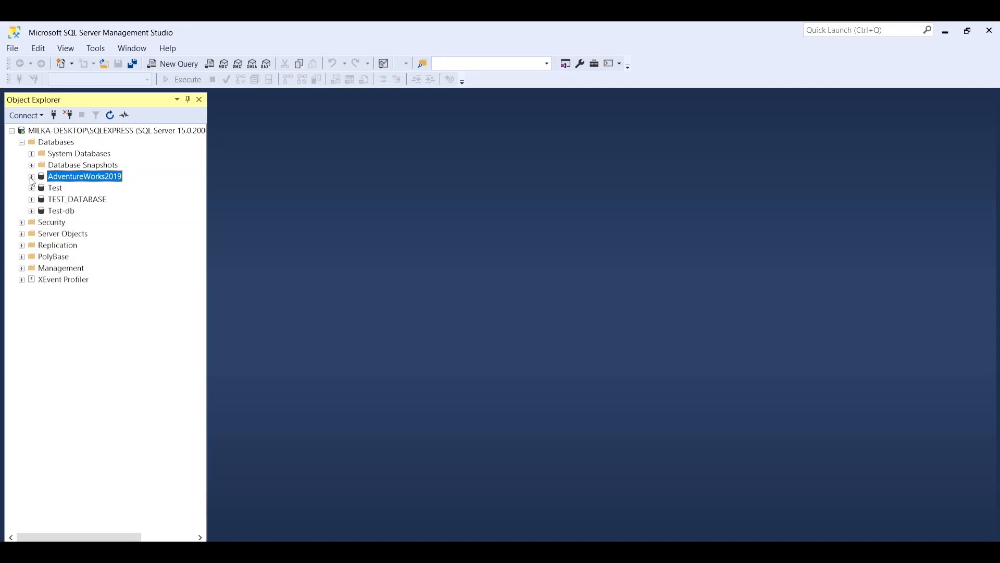
{"action": "left_click", "coordinate": [31, 177]}
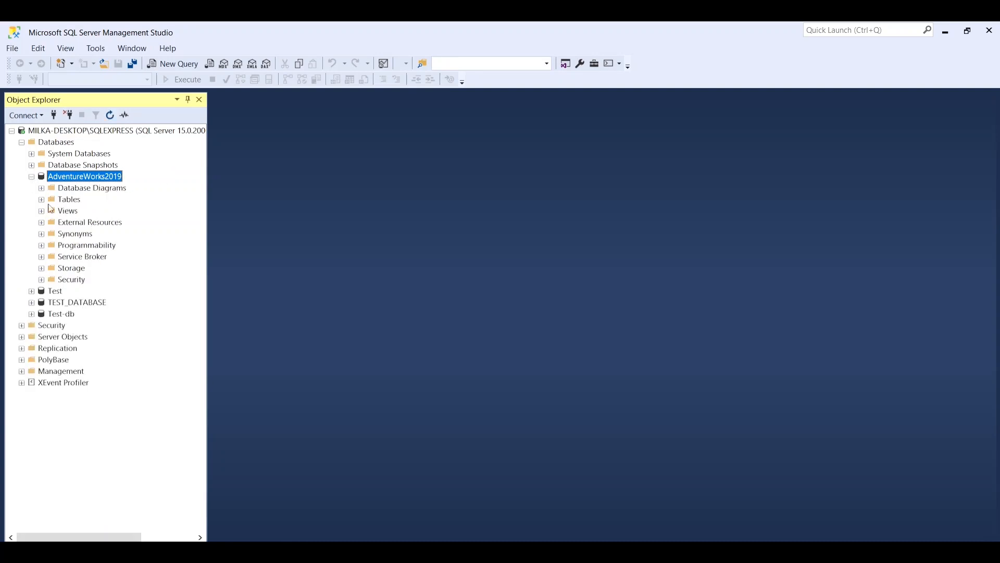
{"action": "left_click", "coordinate": [41, 200]}
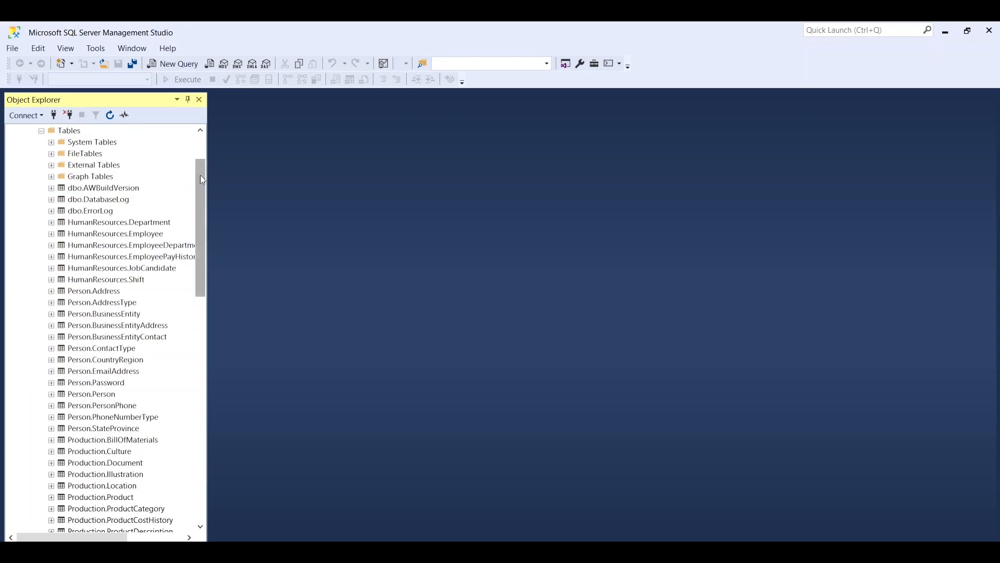
{"action": "left_click_drag", "start_coordinate": [202, 179], "coordinate": [225, 404]}
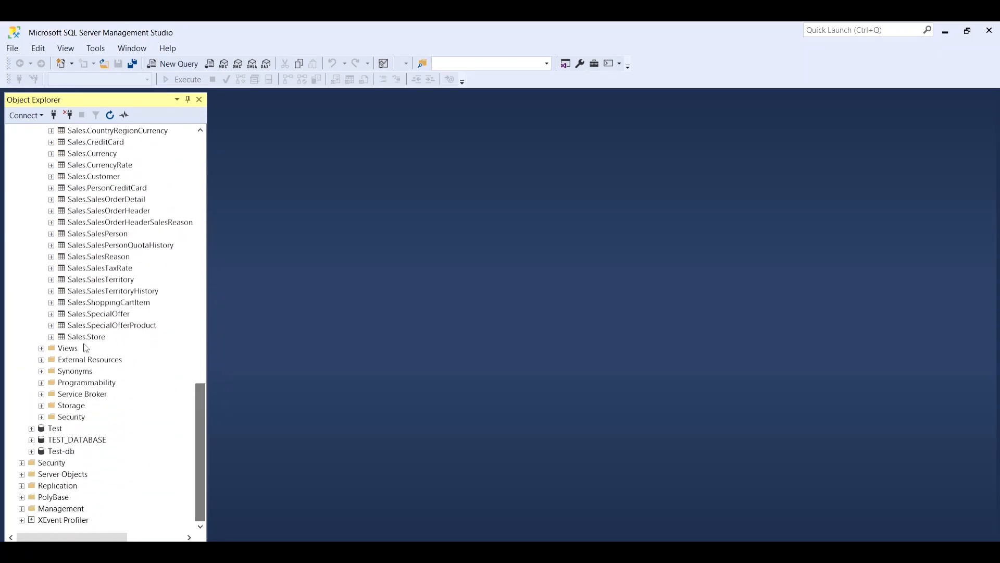
{"action": "left_click", "coordinate": [42, 348]}
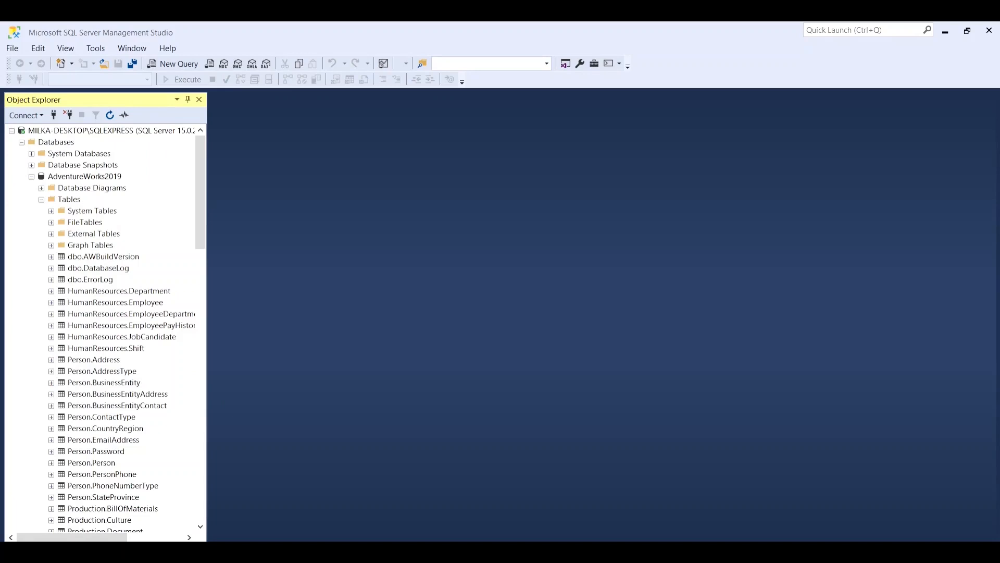